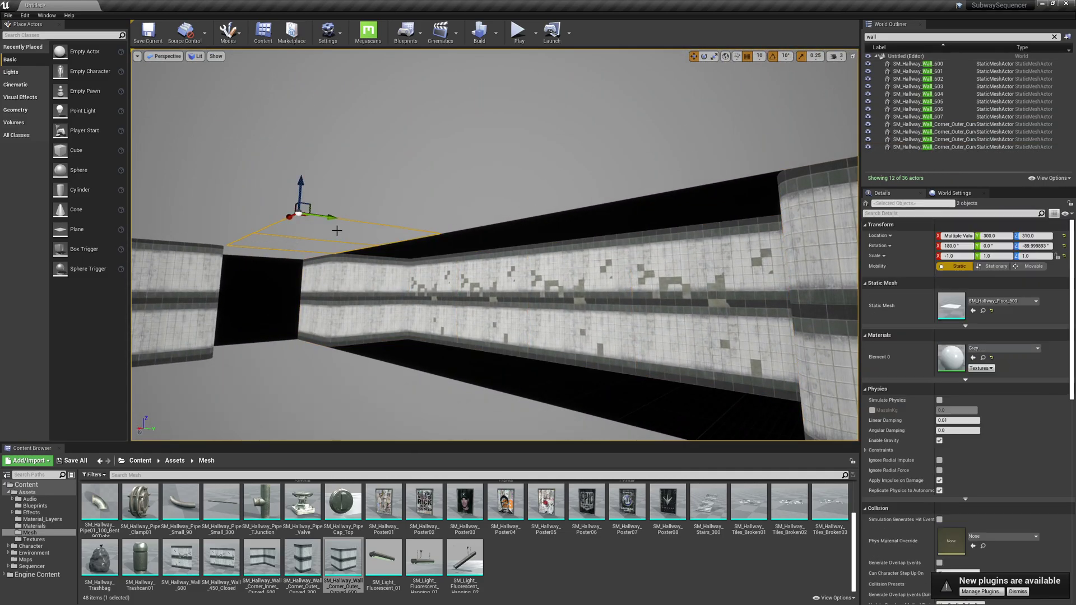
Step: Select all the floor and ceiling pieces on this side of the hallway and duplicate them across to cover the uncovered half
left_click(383, 197, "ctrl")
left_click(279, 342, "ctrl")
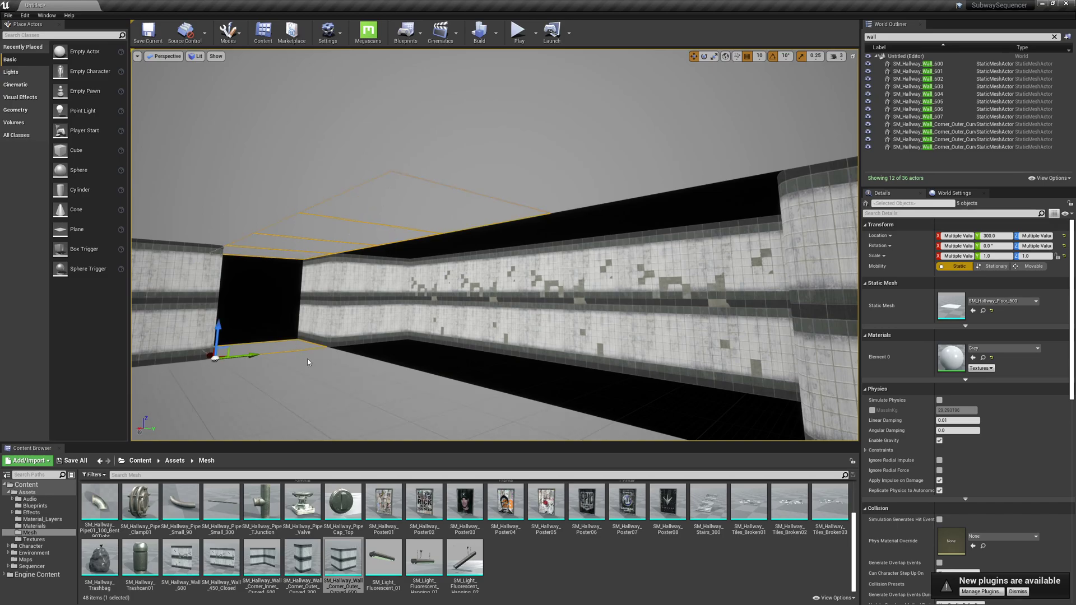
right_click_drag(521, 267, 555, 261)
left_click(476, 307, "ctrl")
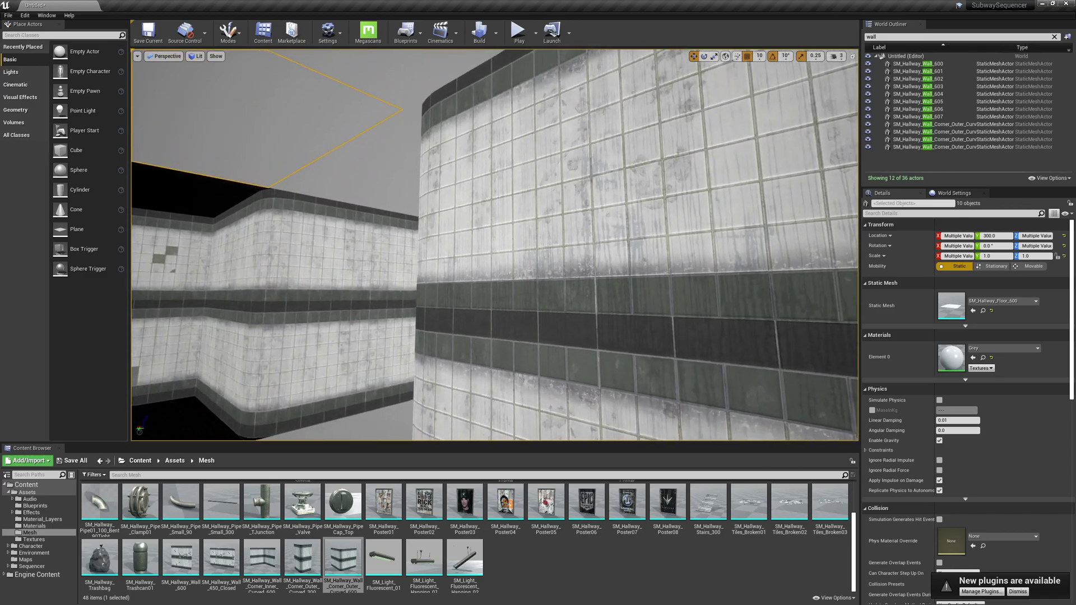
right_click_drag(504, 291, 477, 306)
left_click(498, 354, "ctrl")
left_click(493, 112, "ctrl")
right_click_drag(493, 112, 683, 103)
left_click_drag(727, 114, 533, 93, "alt")
right_click_drag(532, 93, 580, 190)
key("Escape")
Step: Find the Player Start actor and place it on the floor in front of the dark doorway
right_click_drag(628, 236, 661, 240)
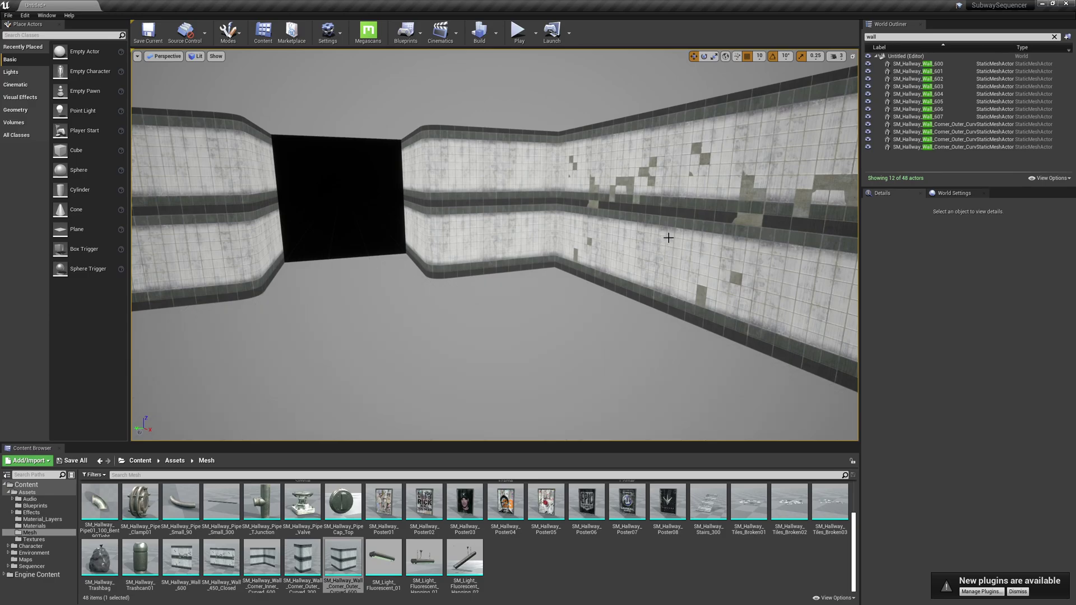
right_click_drag(668, 251, 688, 253)
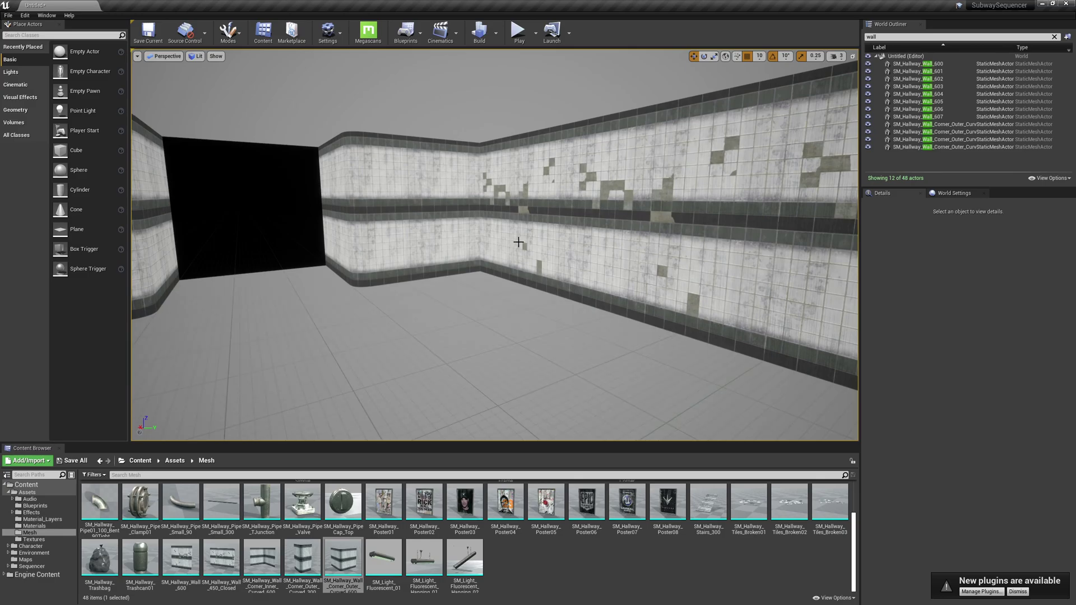
left_click(69, 37)
type("start")
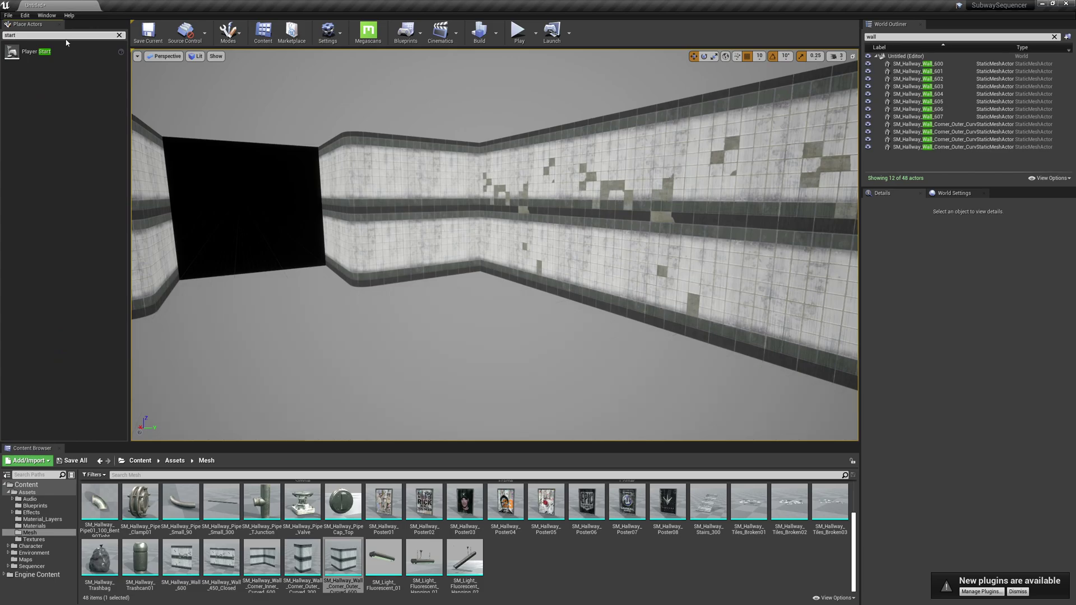
left_click_drag(35, 52, 290, 334)
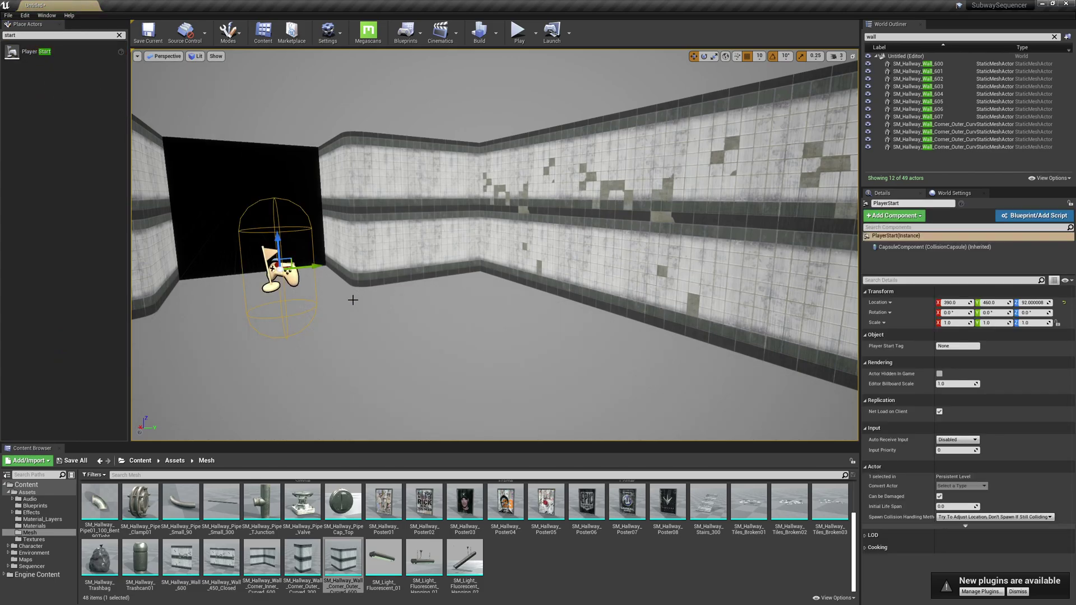
Step: Play-test the unlit level from the Player Start, and stop the session
right_click_drag(473, 301, 474, 301)
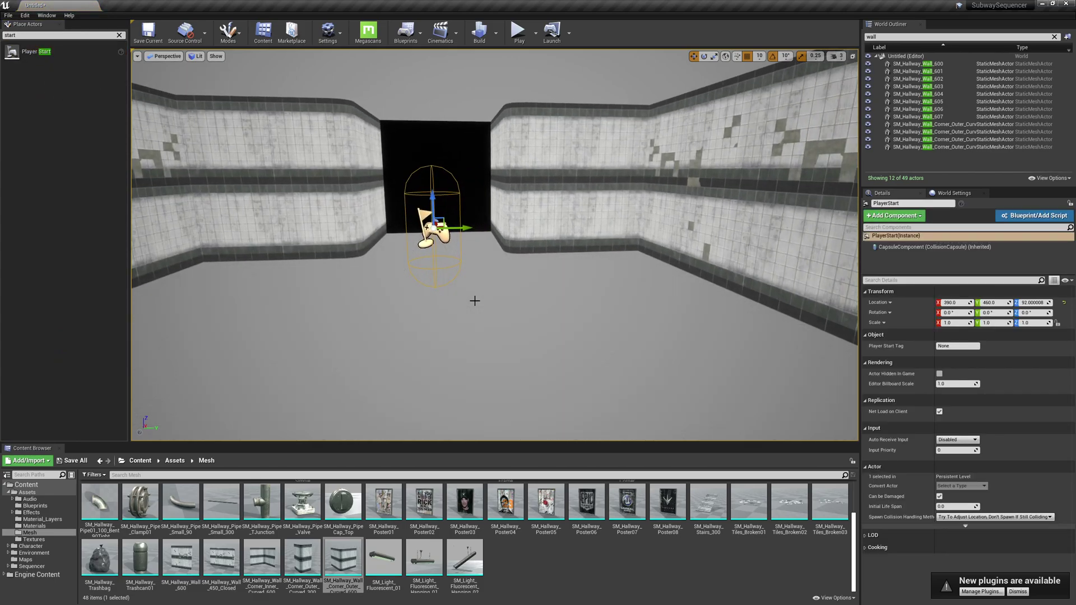
left_click(518, 32)
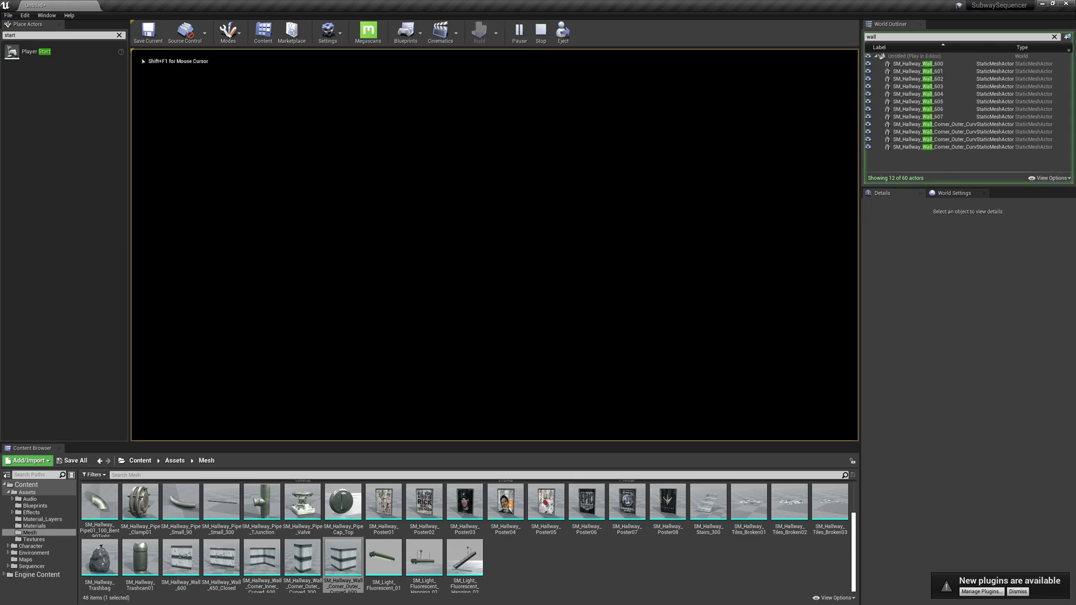
key("Escape")
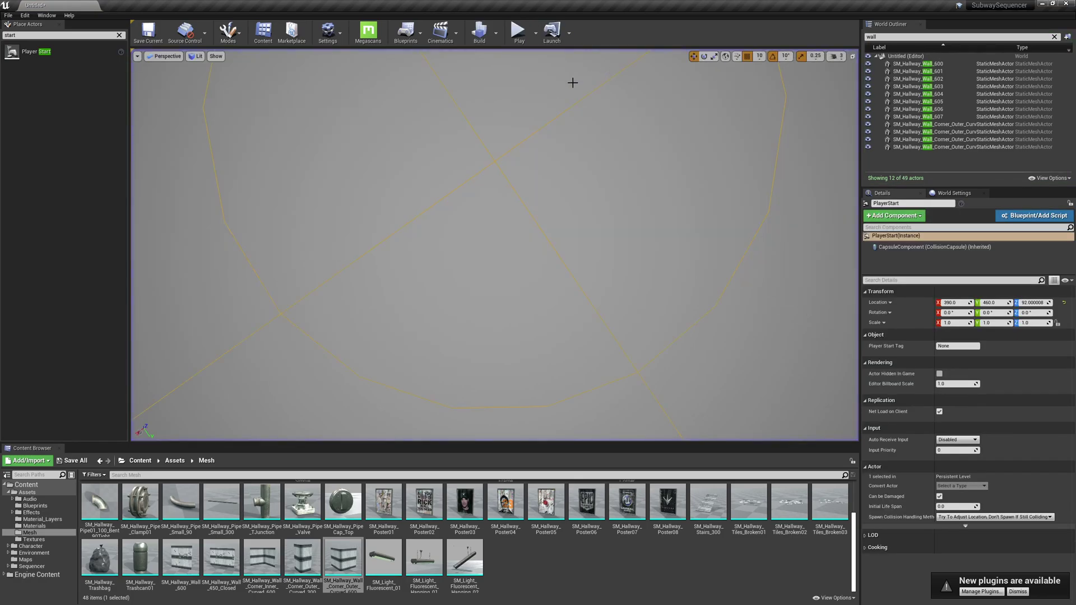
Step: Add a point light in the middle of the room and raise it to just below the ceiling, at Z 250
right_click_drag(495, 245, 629, 192)
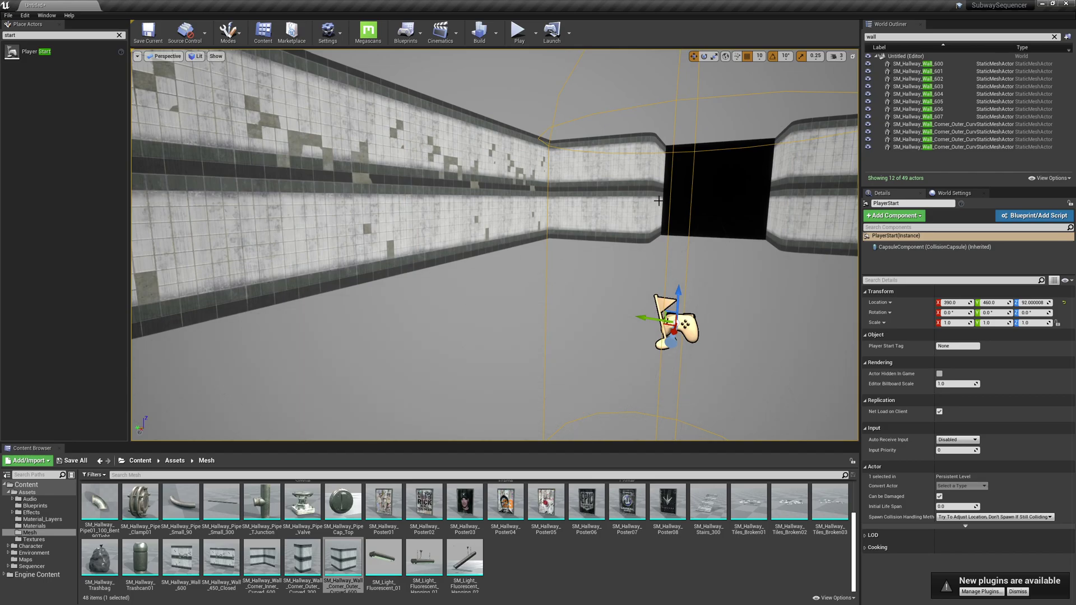
right_click_drag(602, 182, 602, 202)
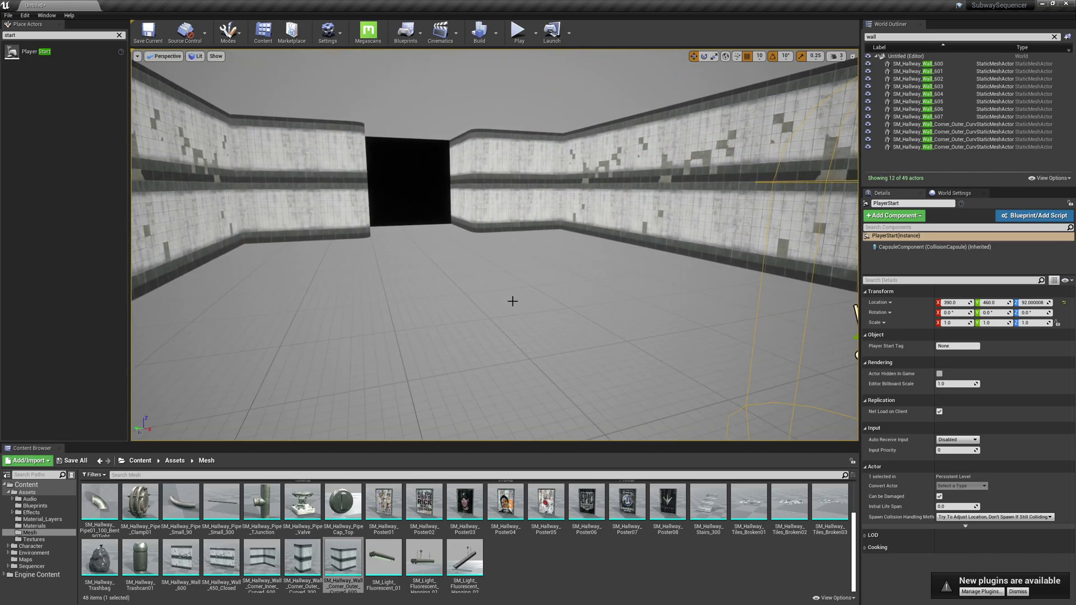
key("l")
left_click(512, 301)
left_click_drag(514, 238, 516, 67)
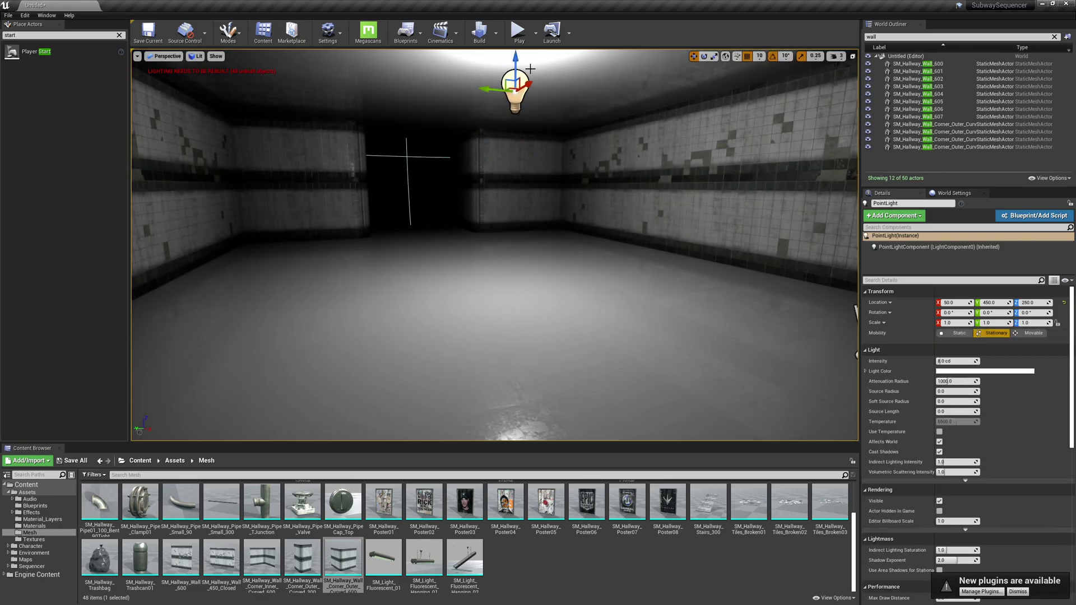
Step: Play-test the lit room by walking through it towards the dark doorways, and stop the session
left_click(517, 33)
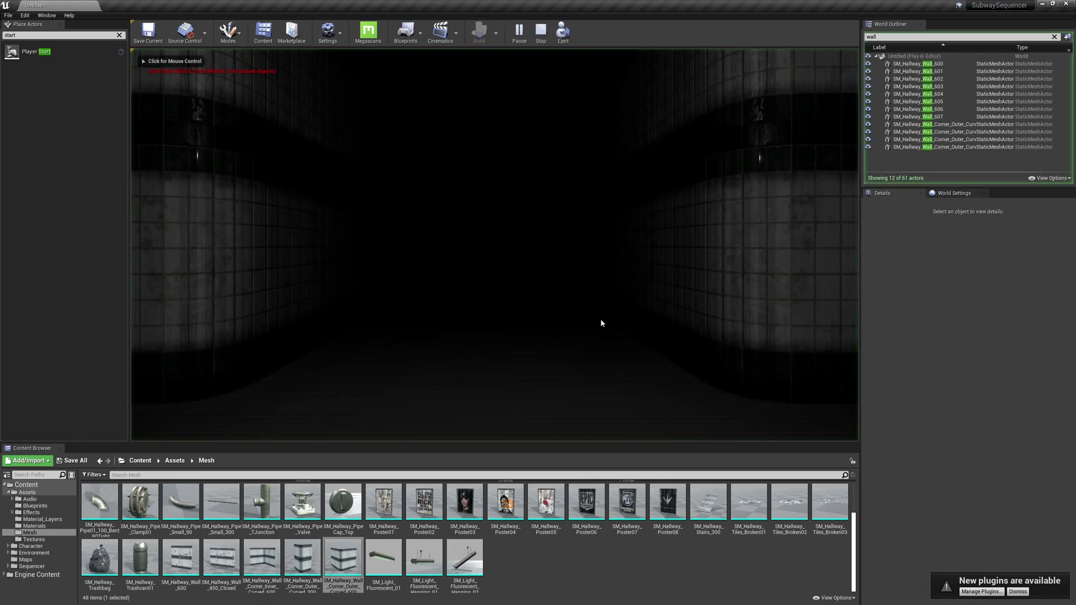
left_click(601, 323)
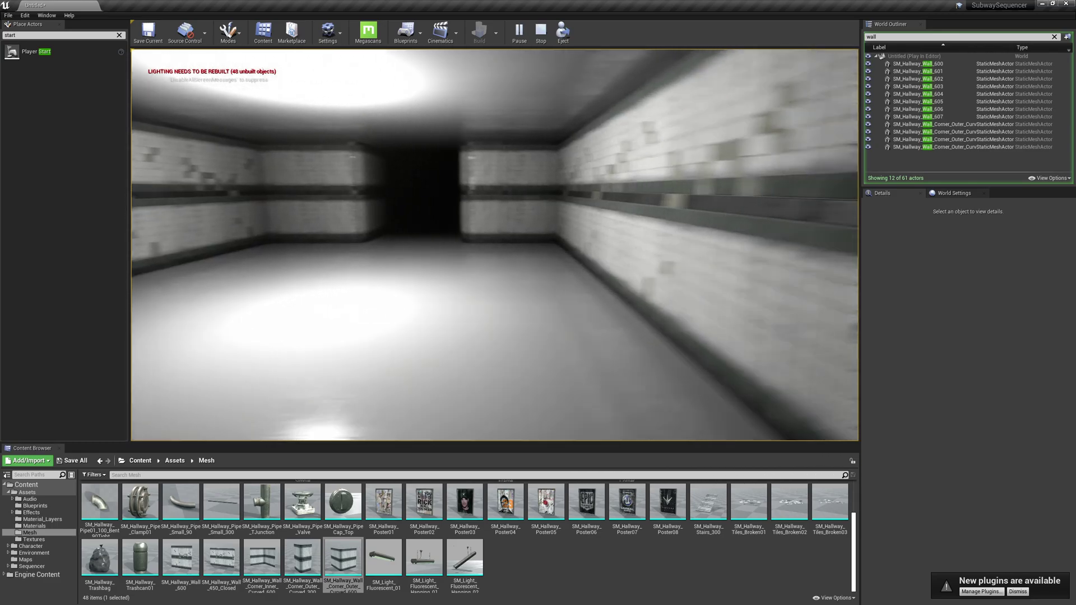
key("w")
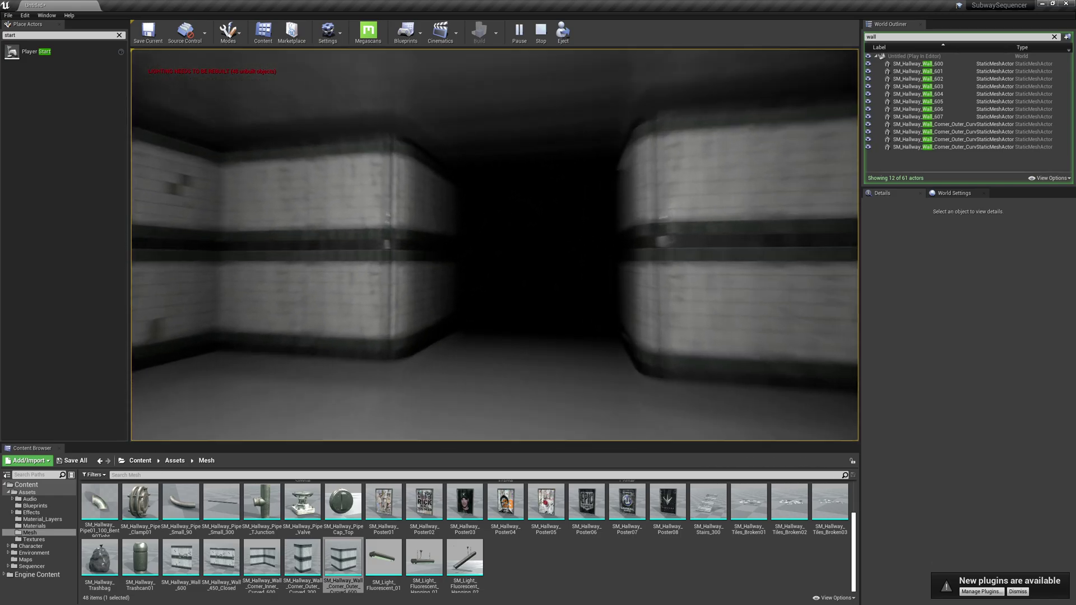
key("w")
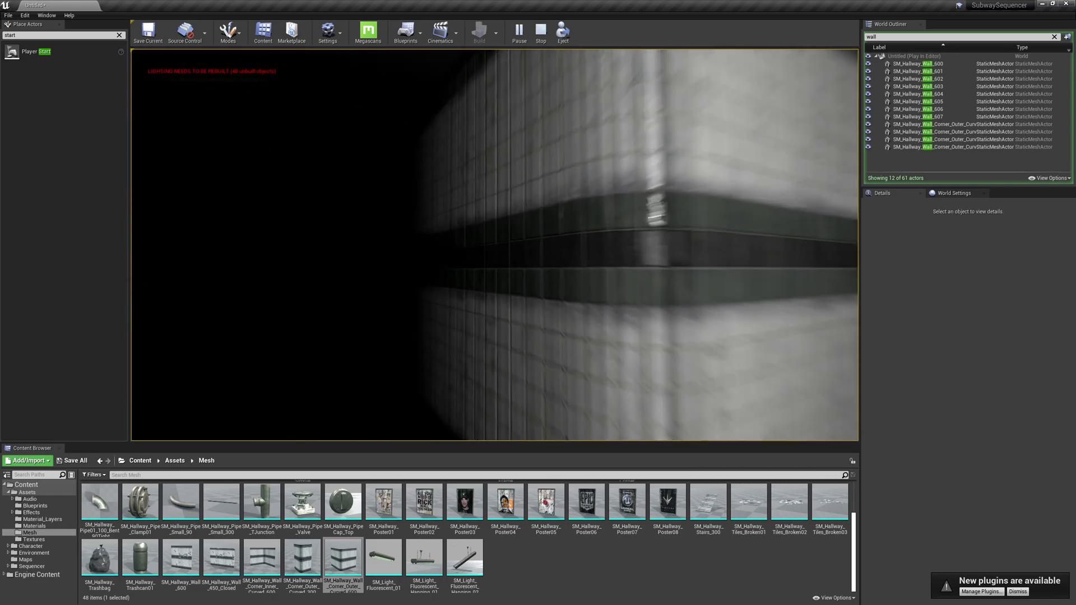
key("w")
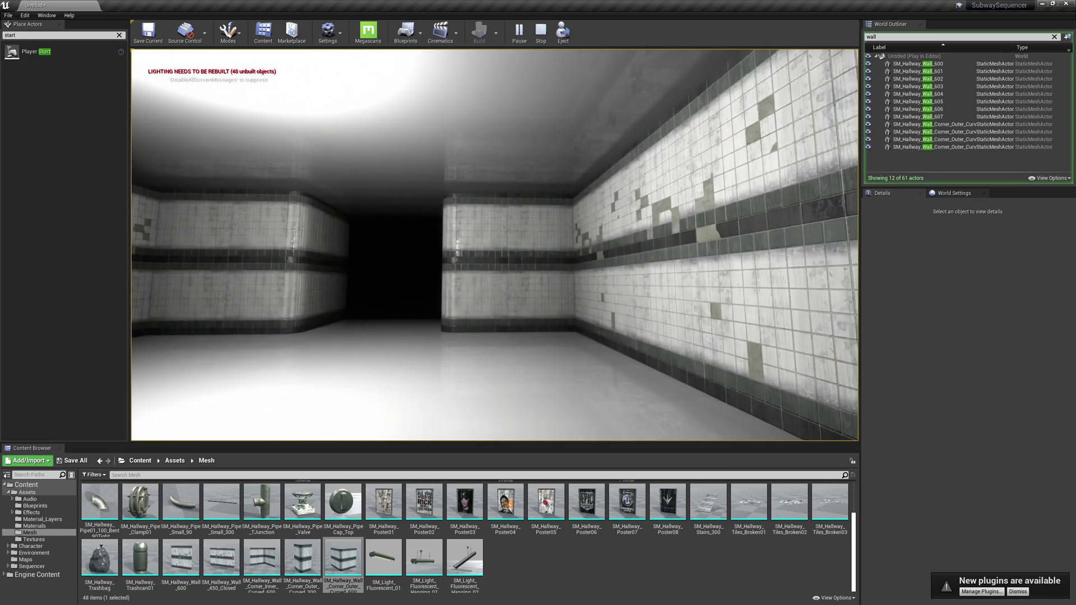
key("Escape")
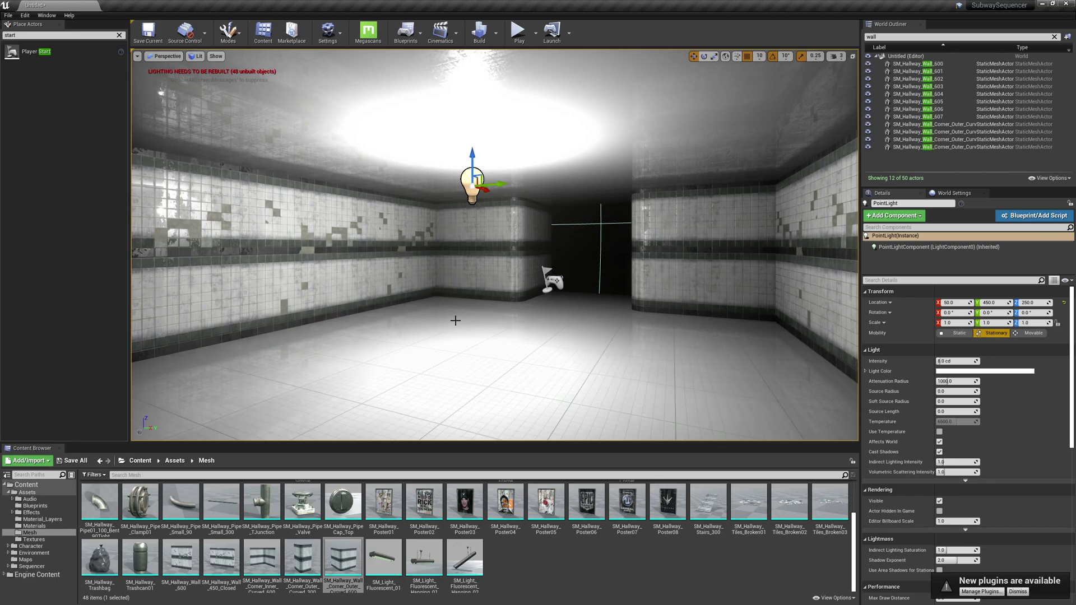
Step: Move the Player Start along the X axis to the opposite end of the hall, at X about -520
right_click_drag(455, 321, 520, 337)
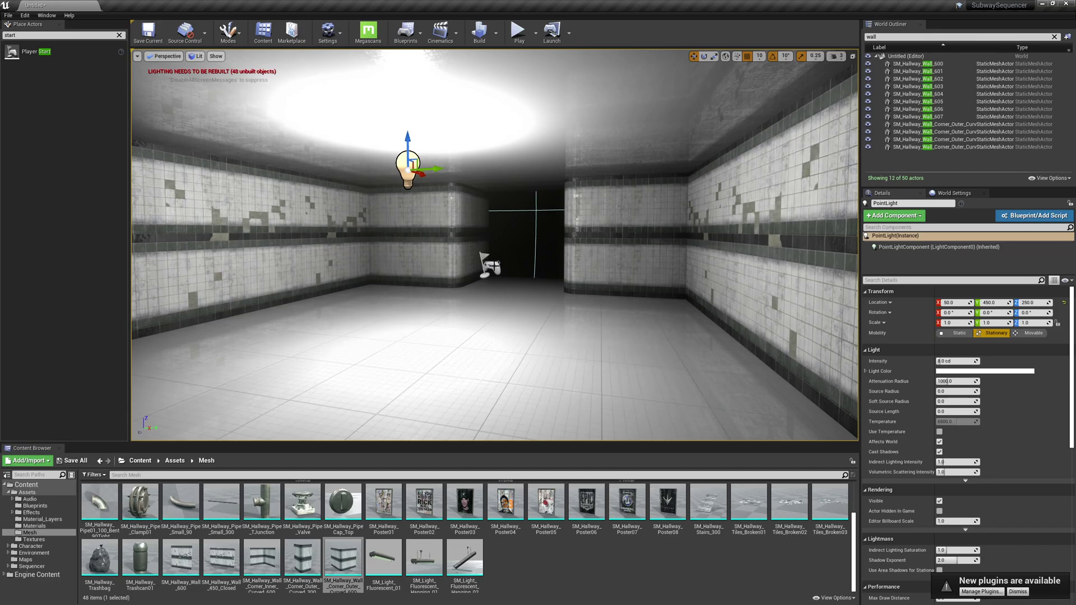
left_click(496, 269)
right_click_drag(560, 296, 488, 312)
left_click_drag(743, 231, 227, 346)
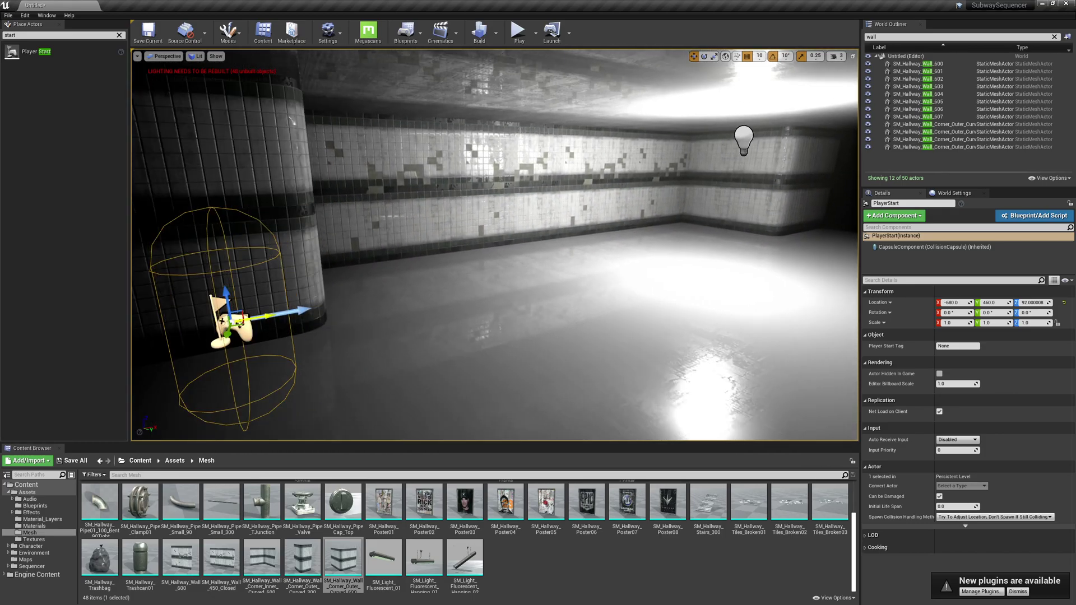
right_click_drag(578, 242, 409, 251)
left_click_drag(499, 268, 722, 298)
right_click_drag(561, 185, 746, 185)
Step: Add the First Person Blueprint feature to the project and show the FirstPersonBP folder with the Assets folder collapsed
left_click(49, 461)
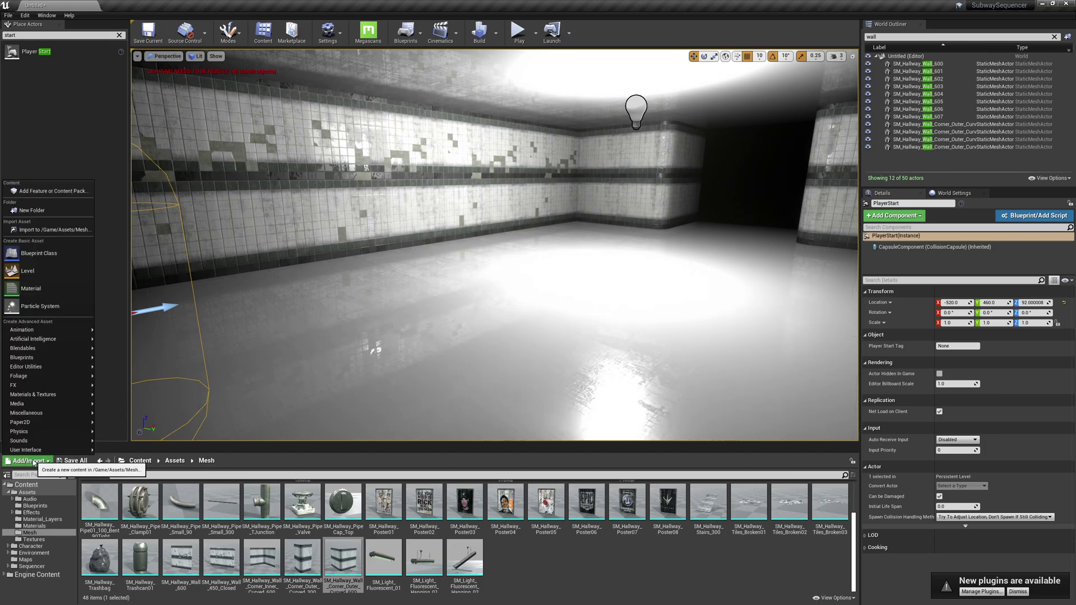
left_click(49, 193)
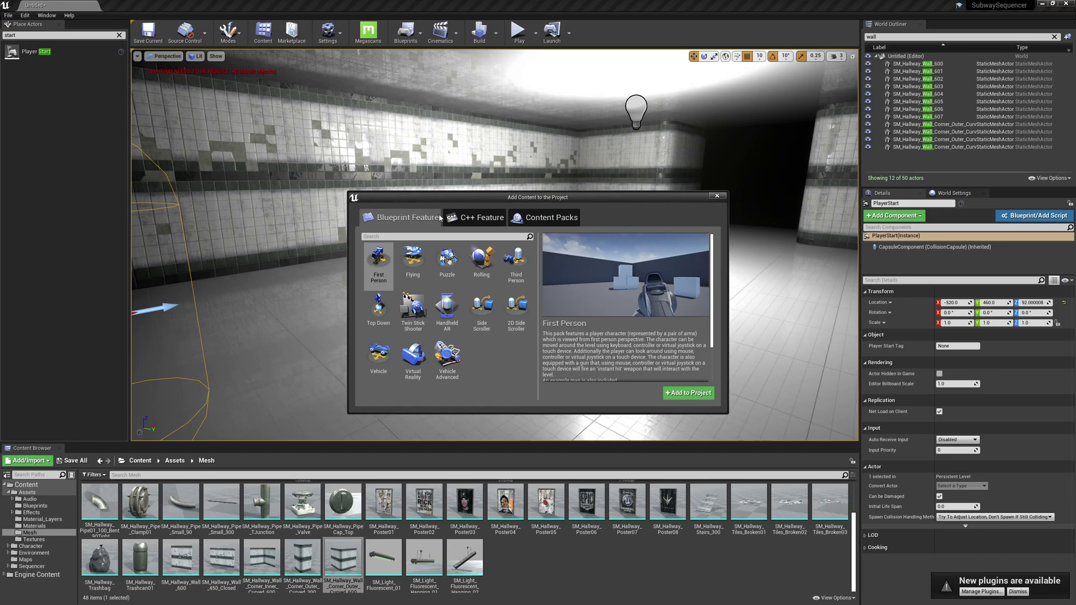
left_click(379, 258)
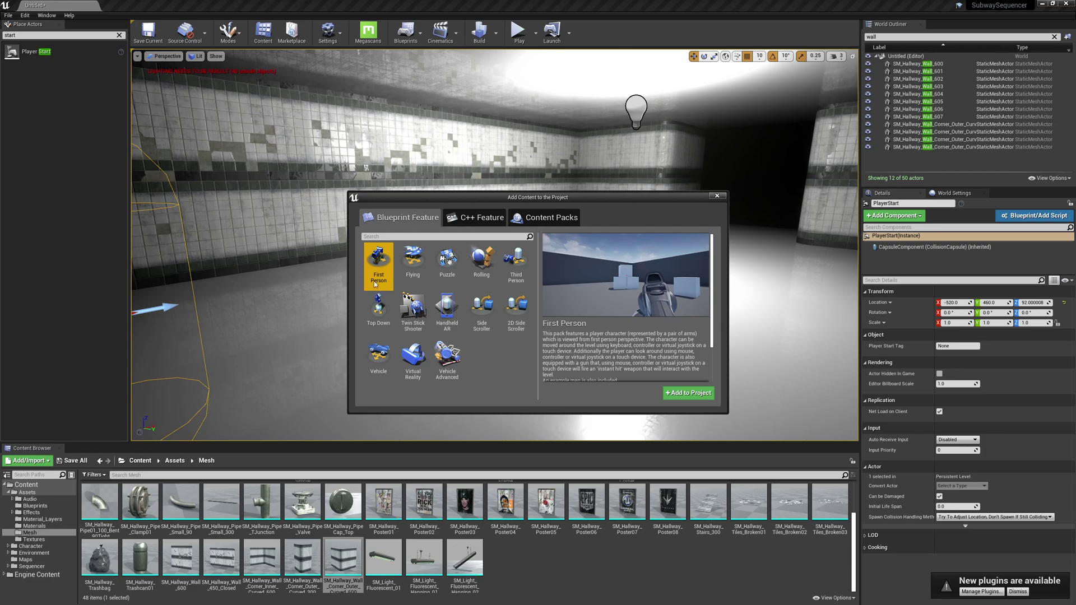
left_click(680, 393)
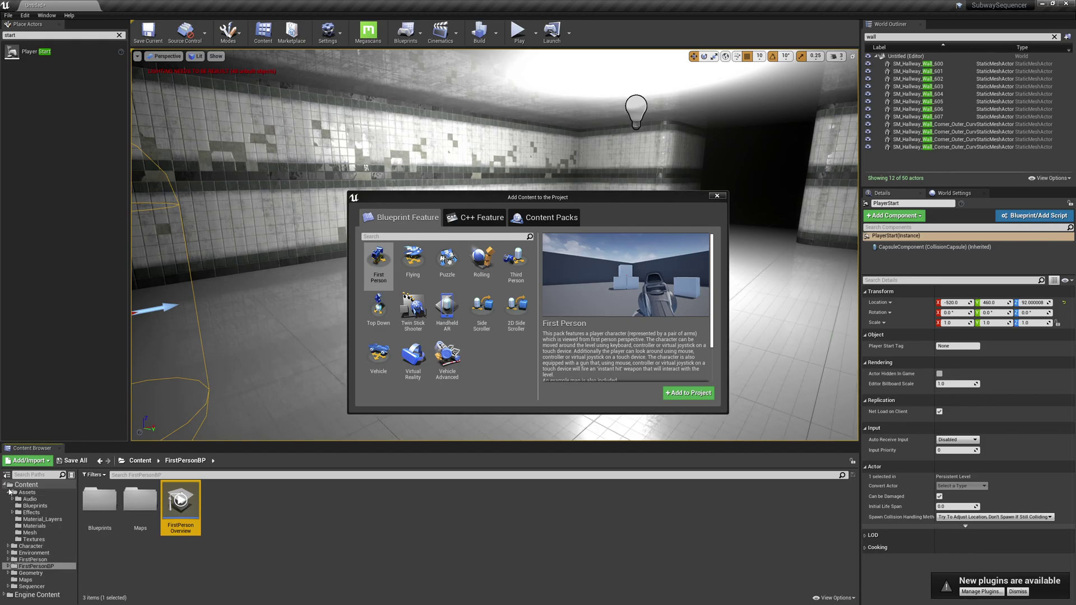
left_click(9, 492)
left_click(33, 512)
left_click(36, 519)
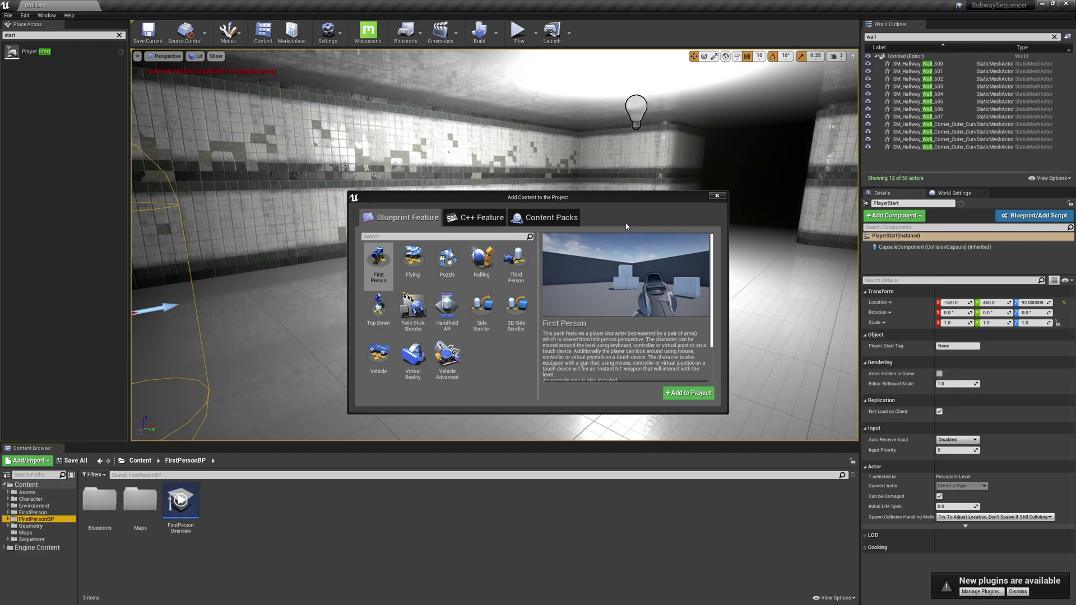
left_click(719, 196)
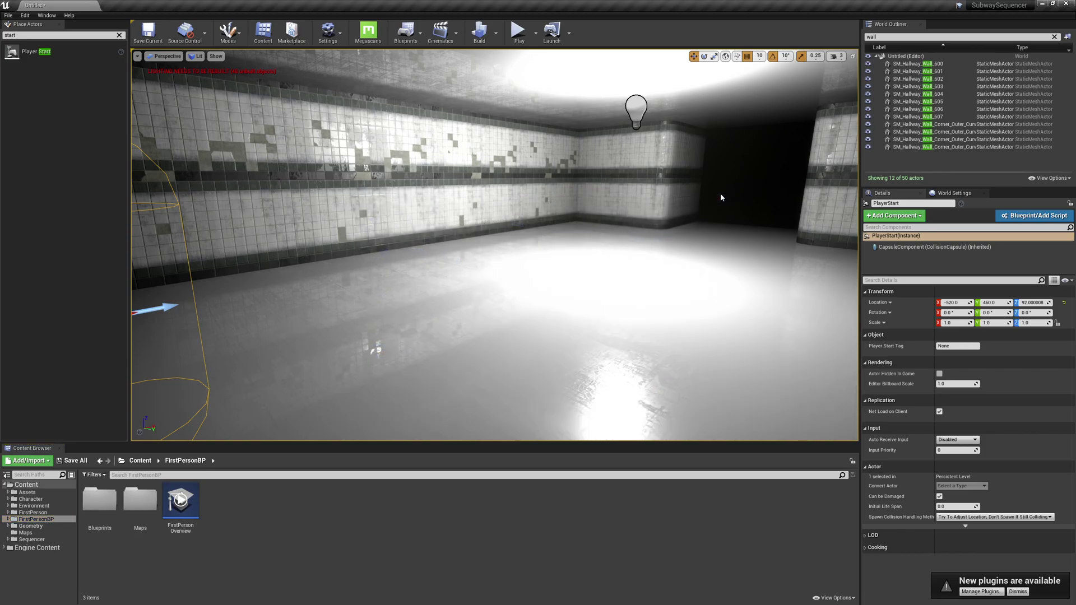
Step: Set the level's GameMode Override to FirstPersonGameMode in the world settings
right_click_drag(698, 252, 533, 281)
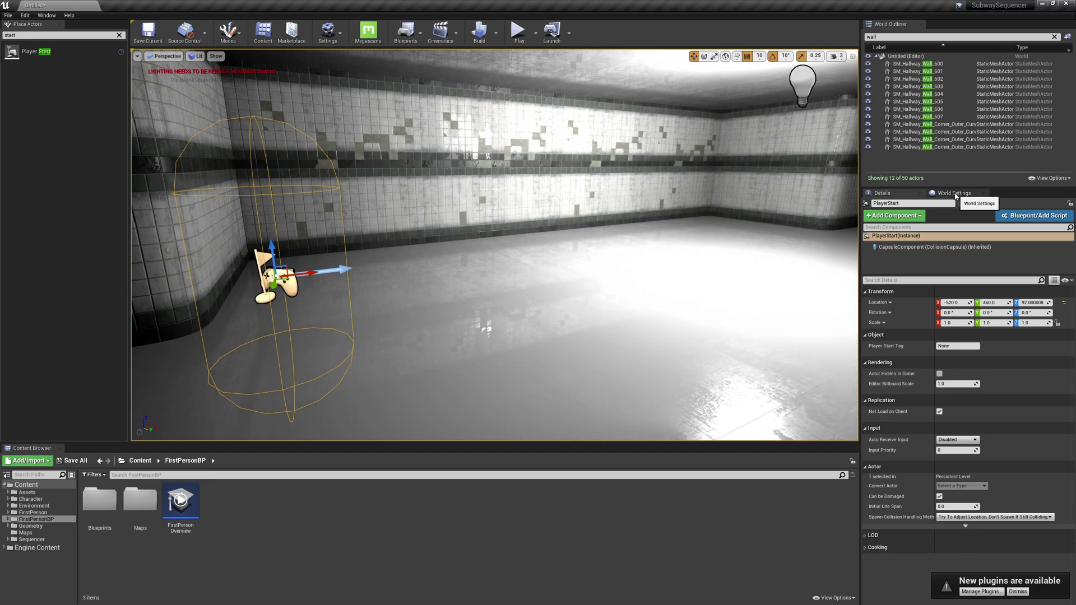
left_click(914, 56)
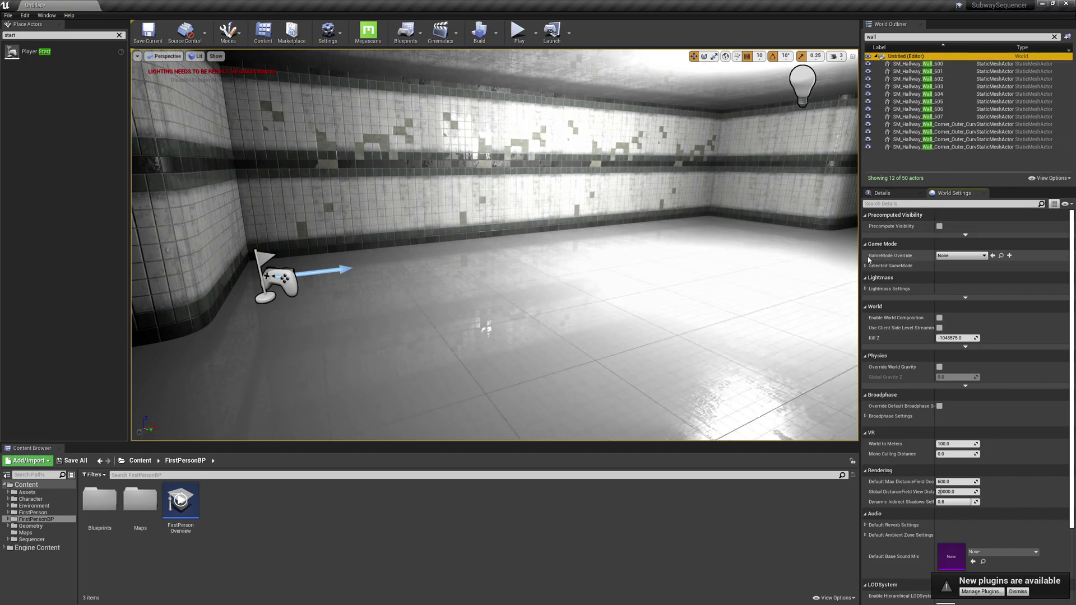
left_click(957, 256)
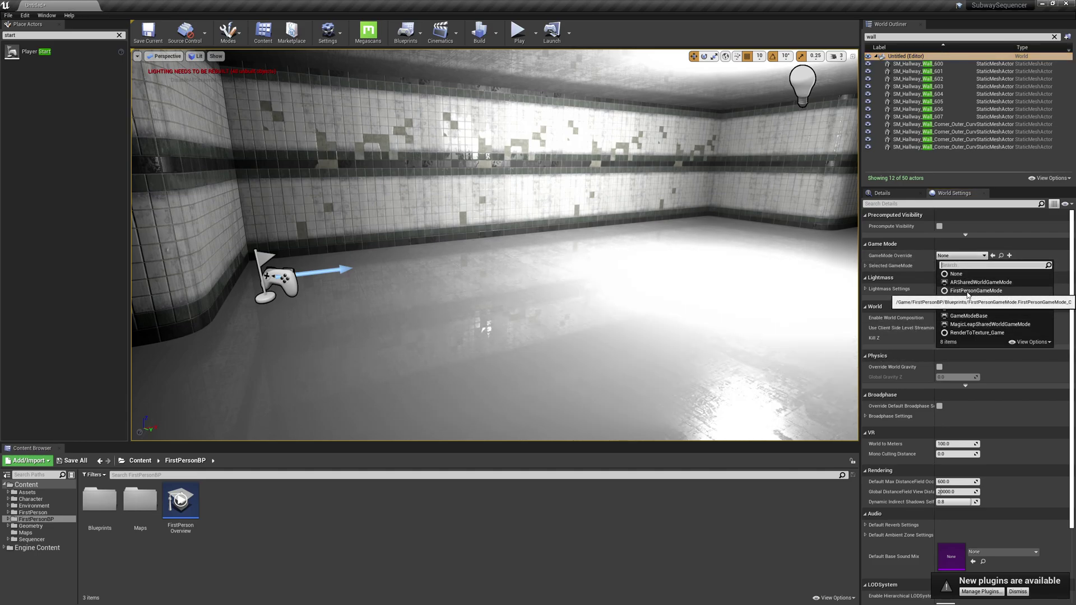
left_click(967, 291)
Step: Play-test the level with the first-person character, and stop the session
left_click(518, 35)
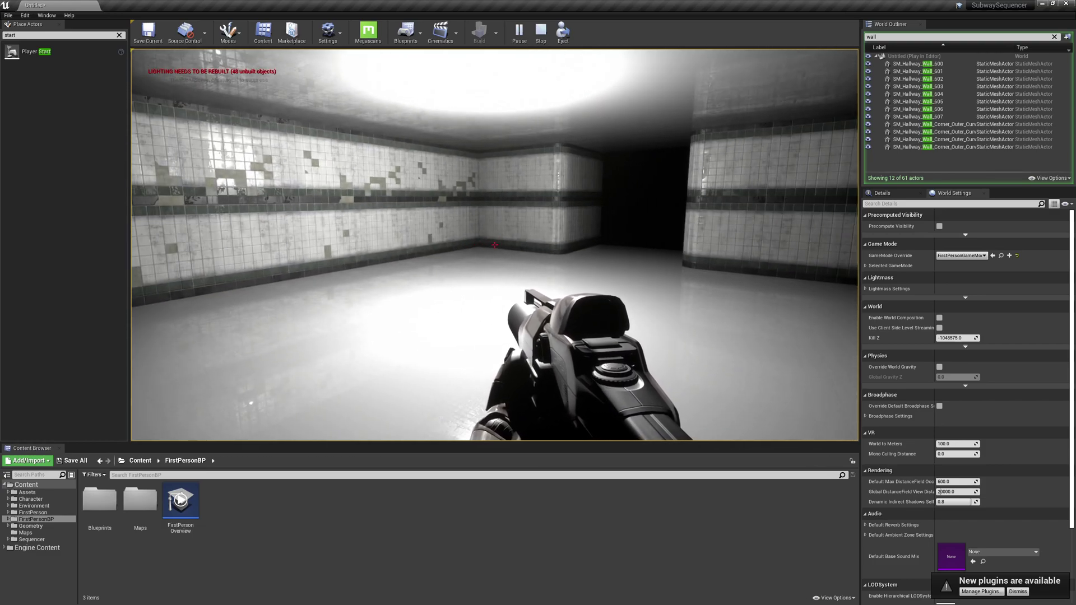
key("Escape")
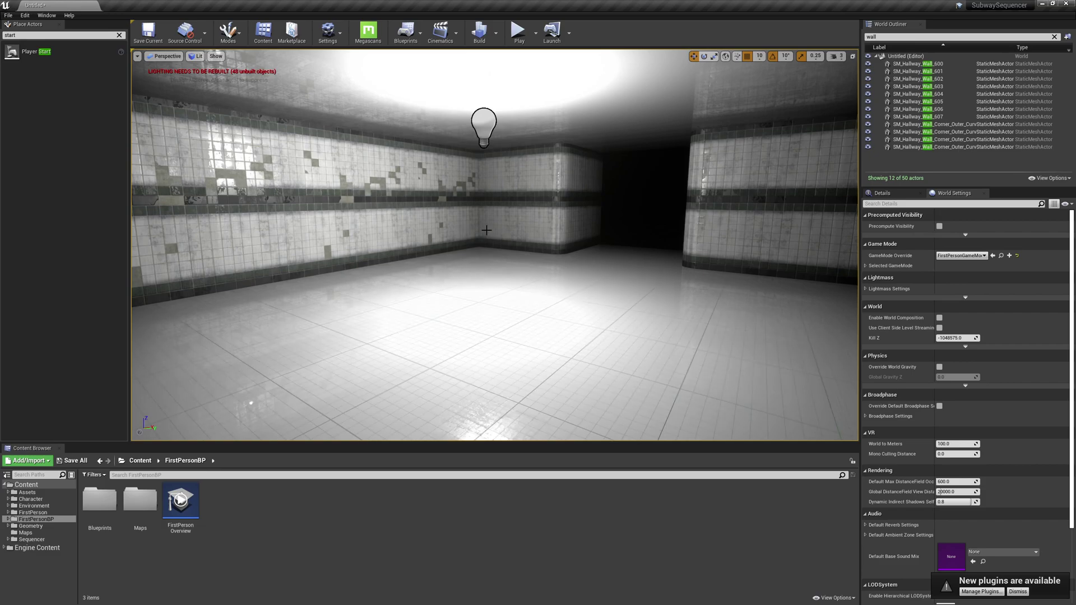
right_click_drag(522, 230, 472, 223)
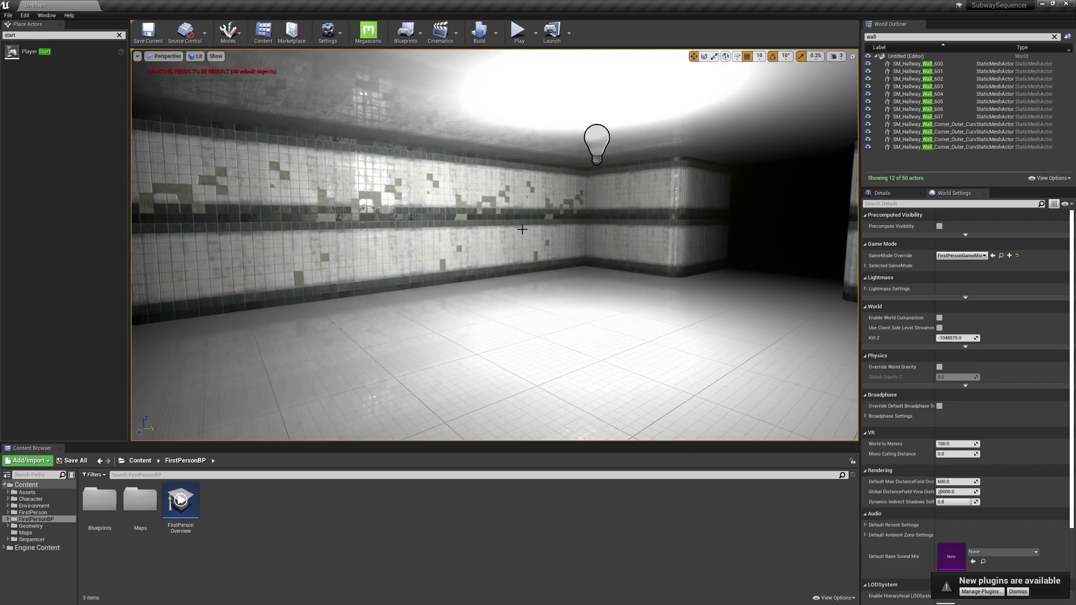
Step: Clear the actor search and save the current level in the Maps folder, taking the name from GAMA_Subway
left_click(119, 35)
left_click(9, 17)
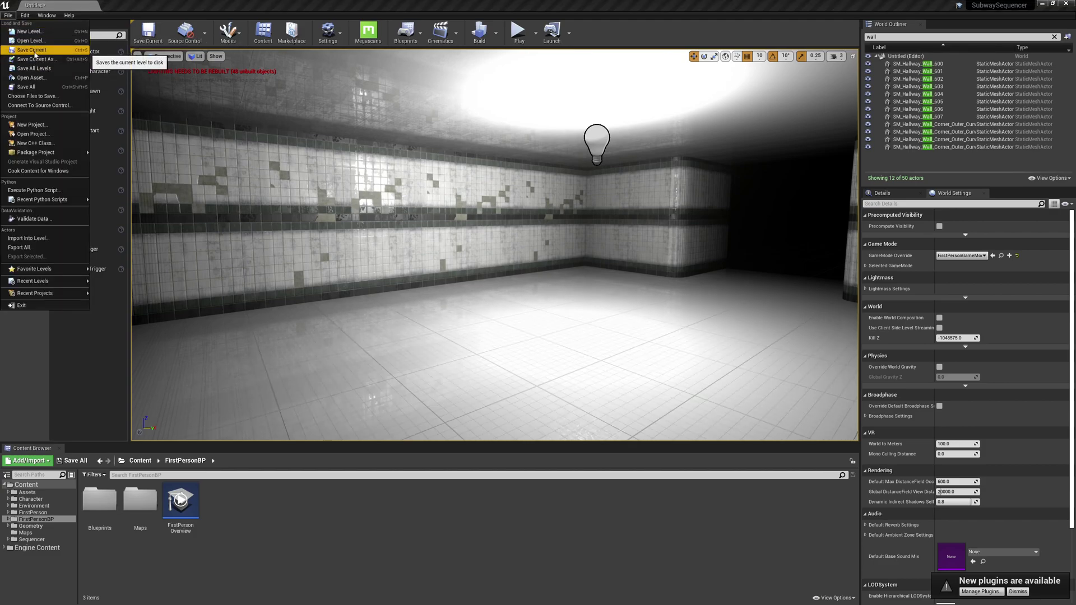
left_click(35, 51)
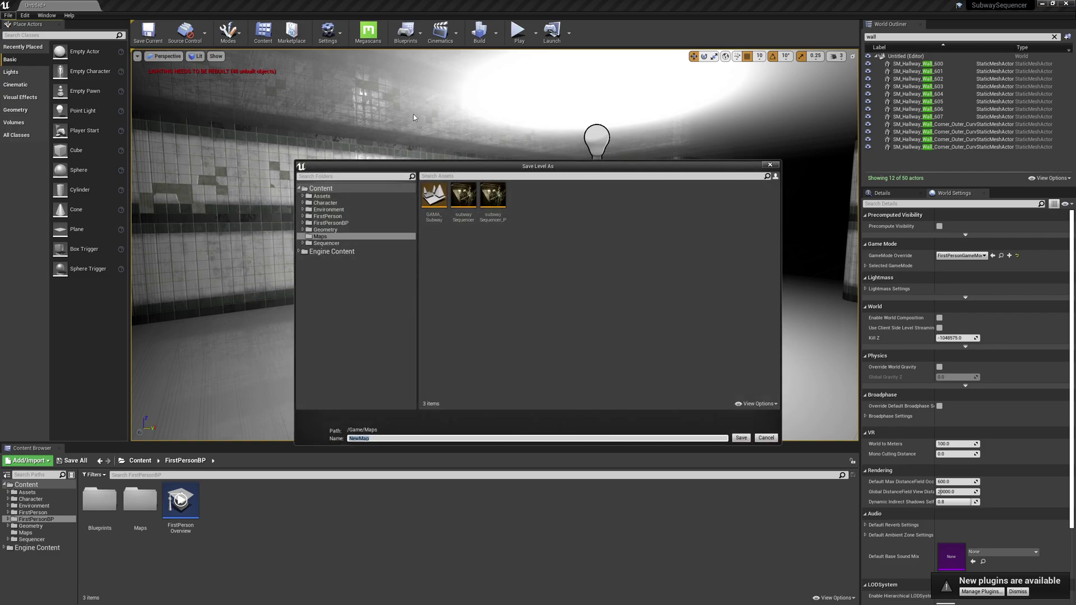
left_click(434, 222)
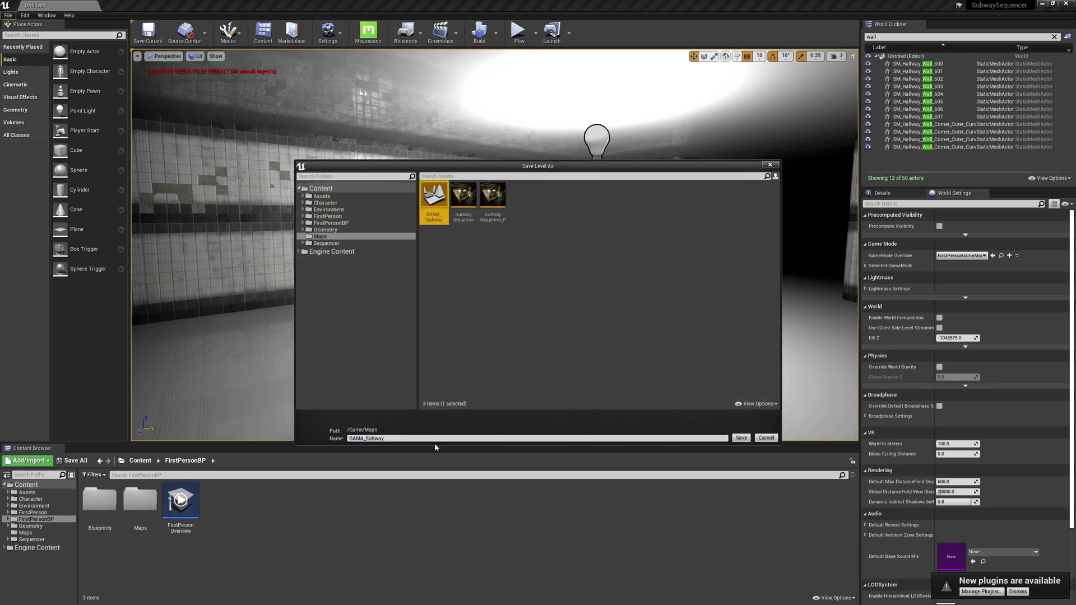